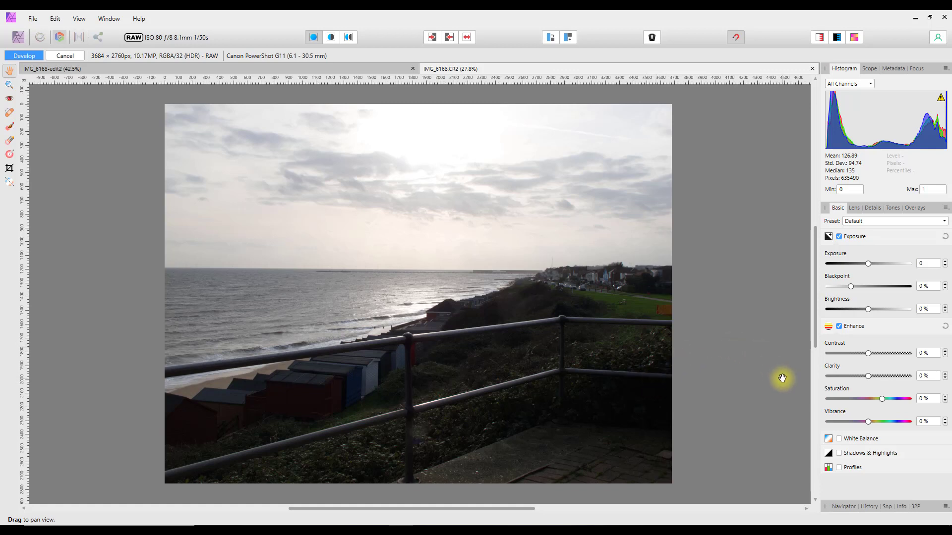
# Enable Shadows & Highlights and test the Highlights slider on the RAW seaside photo
pyautogui.click(839, 454)
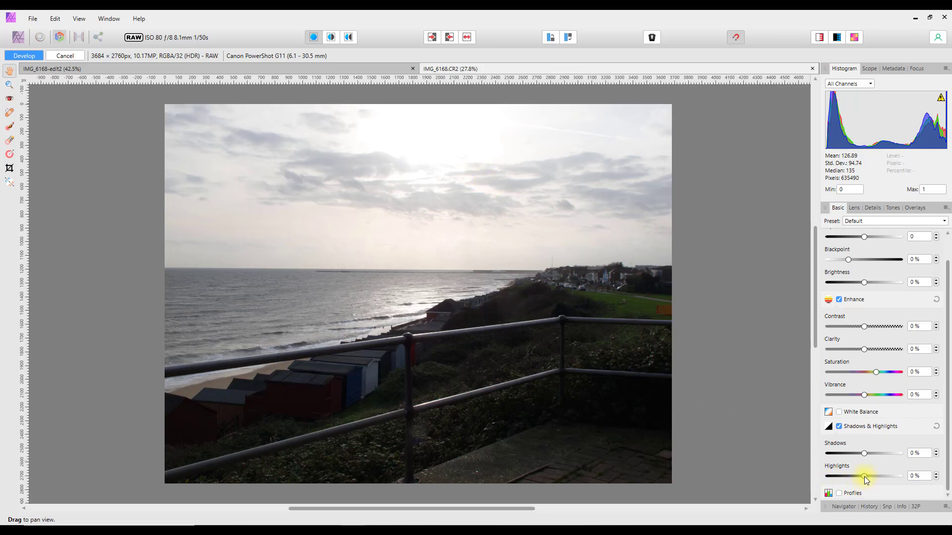
pyautogui.moveTo(864, 477); pyautogui.dragTo(822, 475)
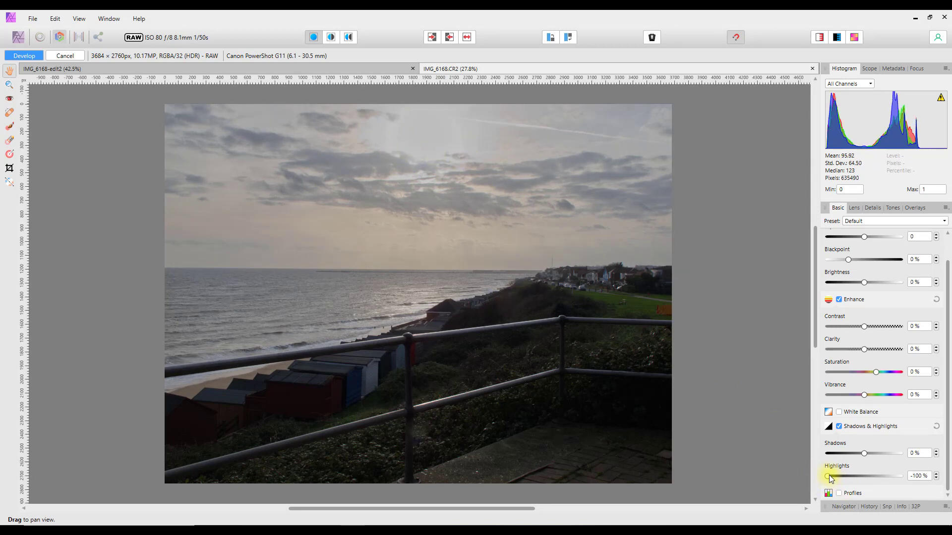
pyautogui.moveTo(827, 476); pyautogui.dragTo(862, 475)
# Lower Exposure in the Basic panel to about -2.21 to darken the bright sky
pyautogui.scroll(1, 872, 345)
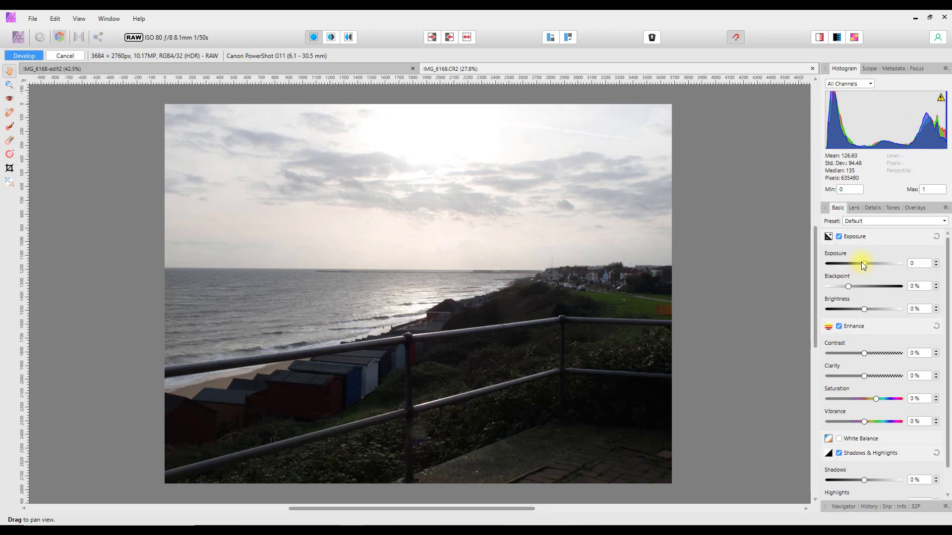
pyautogui.moveTo(862, 264); pyautogui.dragTo(886, 310)
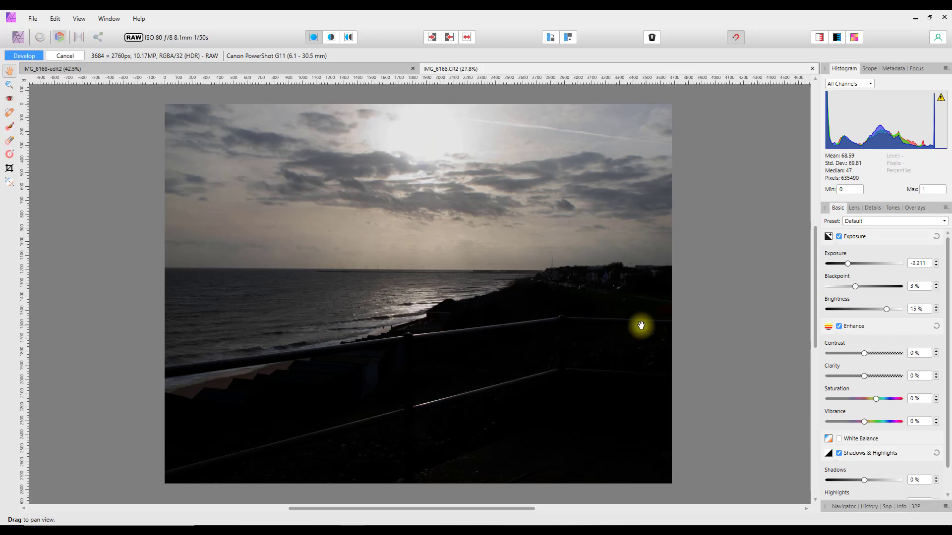
pyautogui.scroll(1, 501, 223)
pyautogui.scroll(-1, 496, 229)
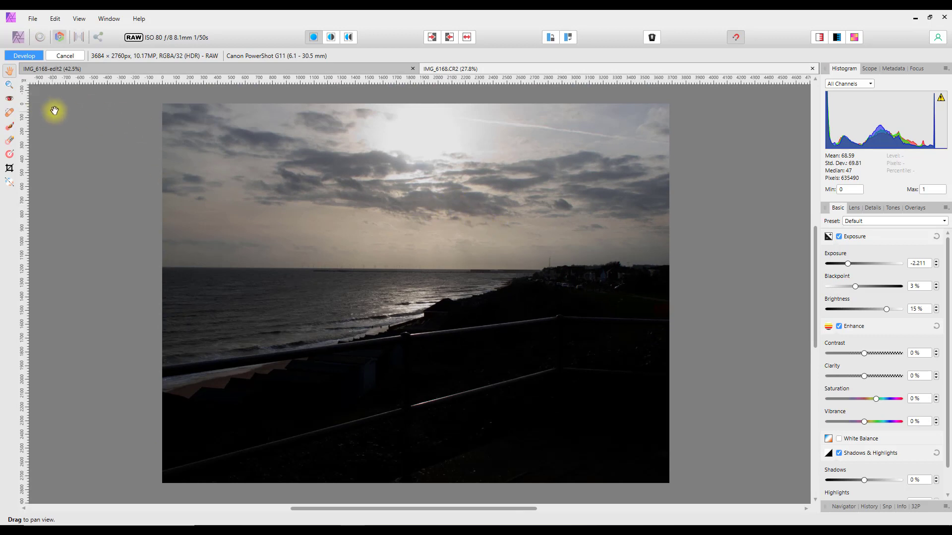
# Discard the RAW develop changes and return to IMG_6168-edit2 with its adjustment layers
pyautogui.click(67, 58)
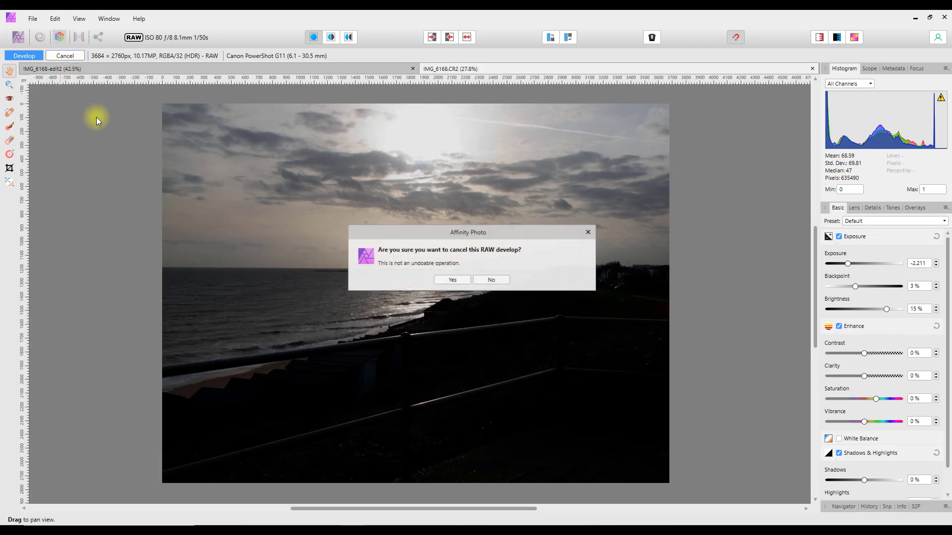
pyautogui.click(452, 280)
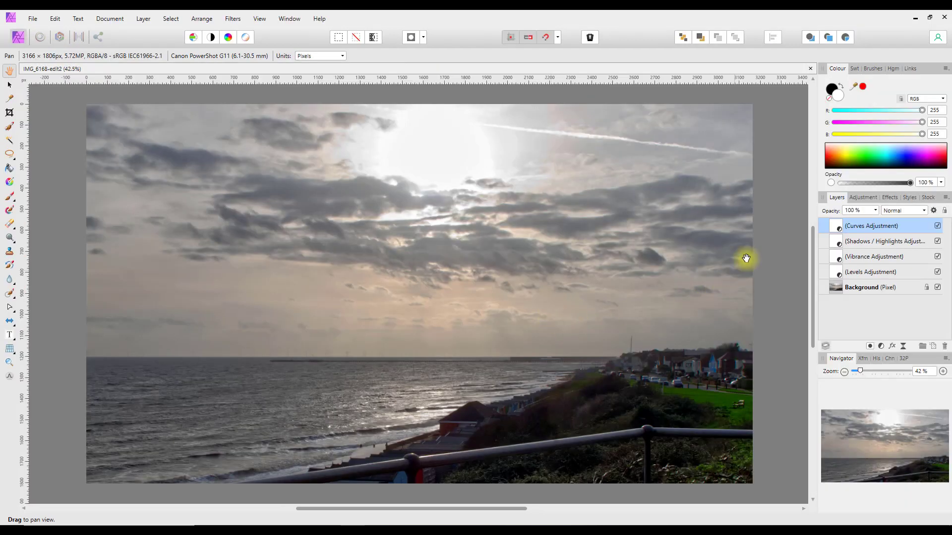
pyautogui.moveTo(814, 245); pyautogui.dragTo(813, 248)
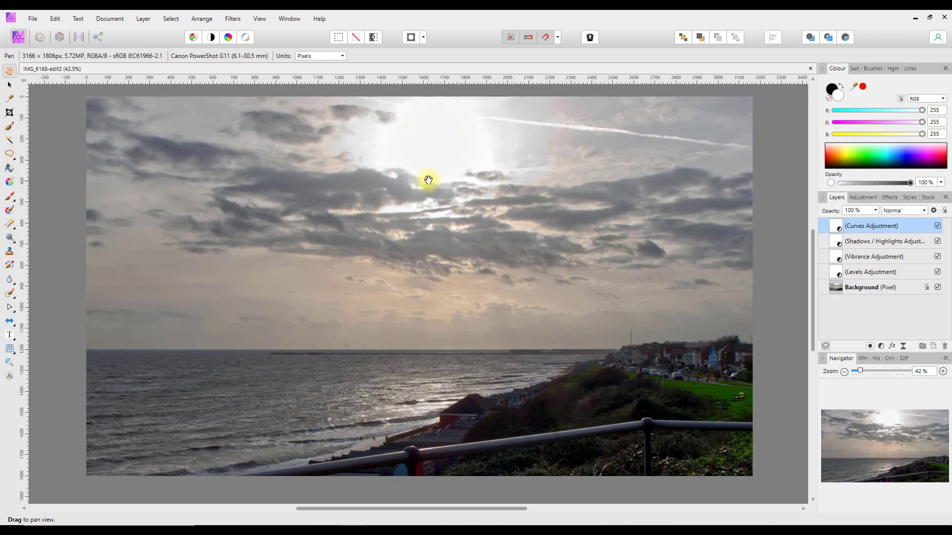
# Use Merge Visible from the Curves Adjustment layer's menu to create a top pixel layer
pyautogui.rightClick(859, 227)
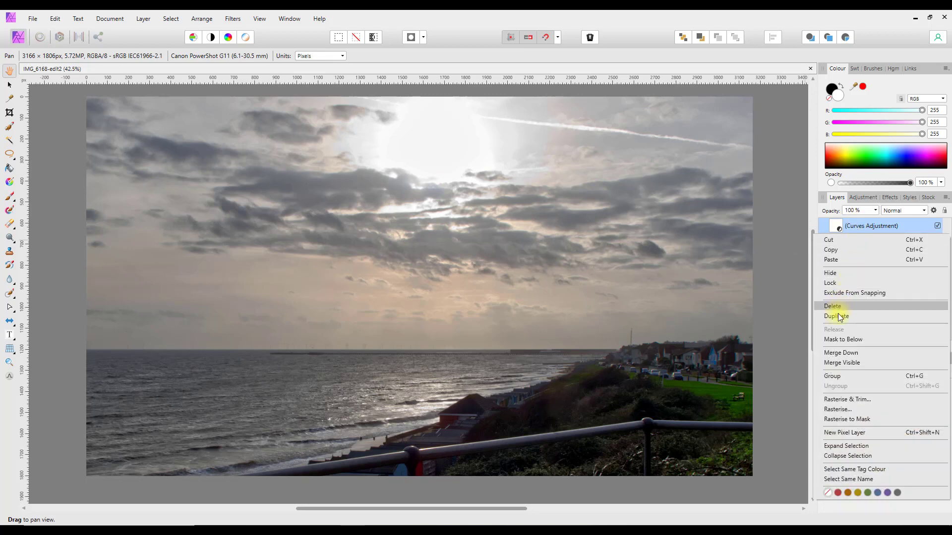
pyautogui.click(843, 364)
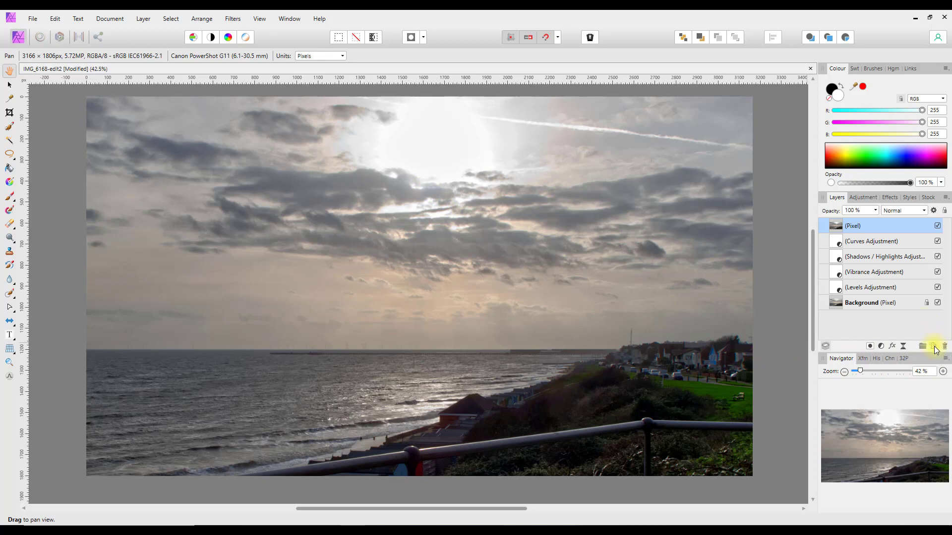
# Add an empty top pixel layer and choose the Clone Brush Tool, showing its Source choices
pyautogui.click(934, 347)
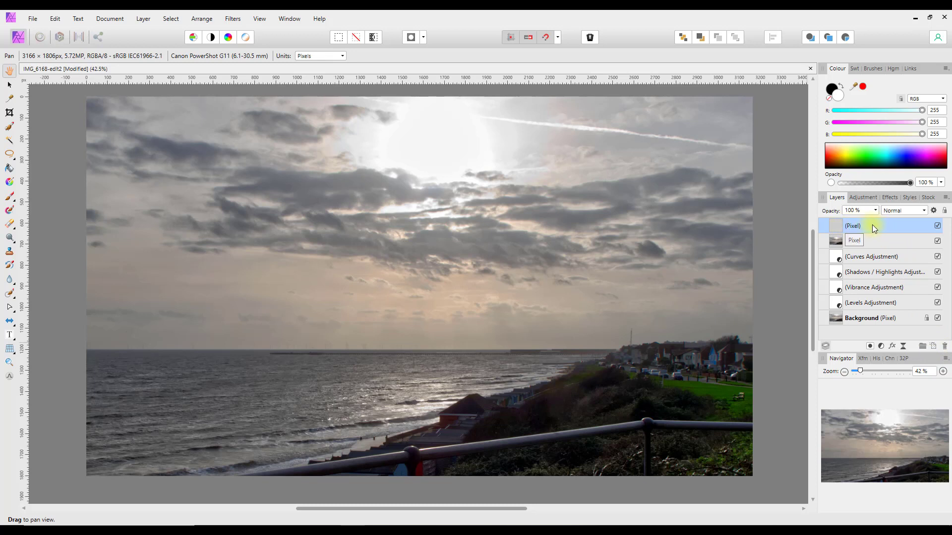
pyautogui.click(9, 254)
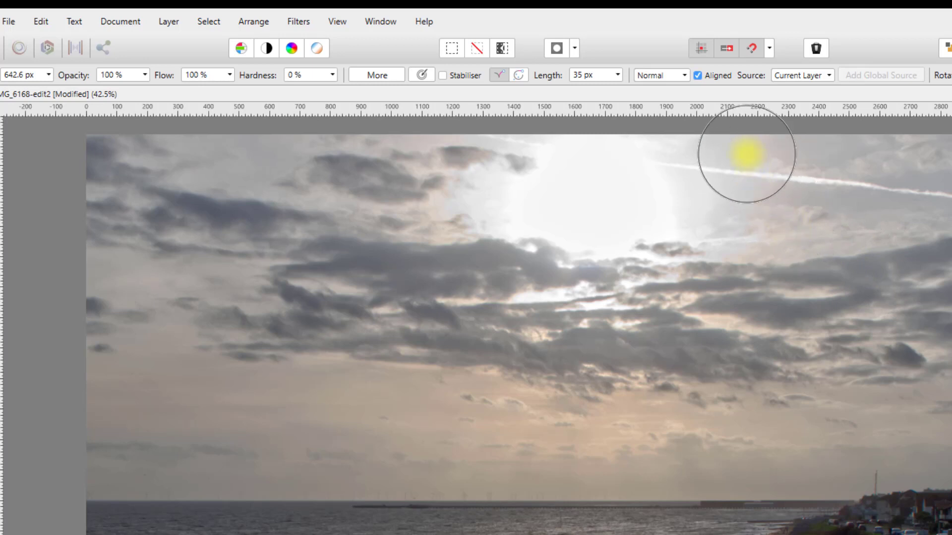
pyautogui.click(828, 76)
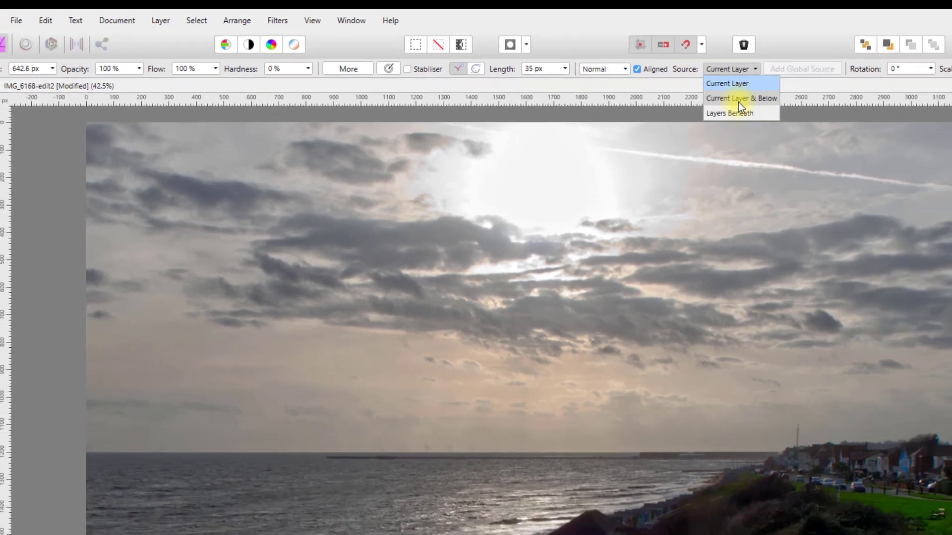
# Sample Current Layer & Below from clear sky and paint over the contrail near the sun
pyautogui.click(810, 108)
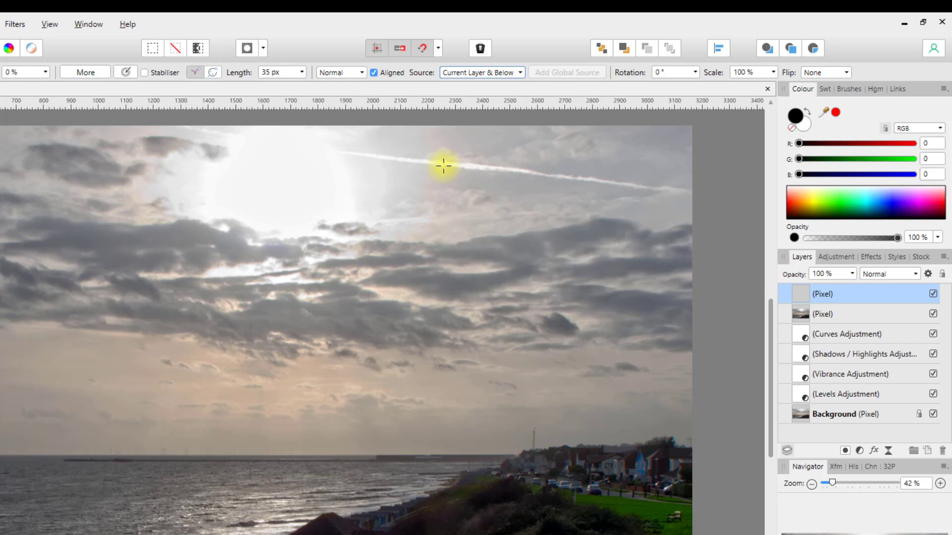
pyautogui.keyDown('alt'); pyautogui.click(444, 166); pyautogui.keyUp('alt')
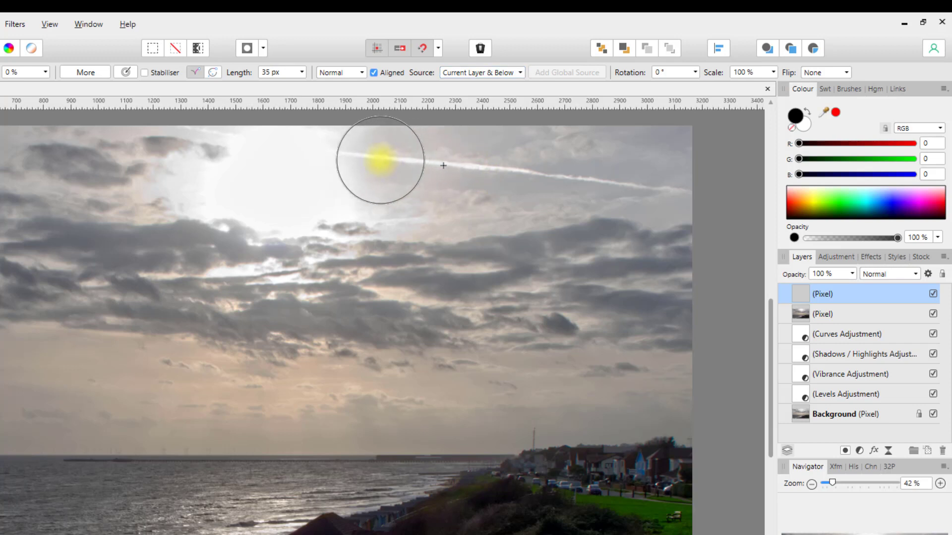
pyautogui.moveTo(378, 159); pyautogui.dragTo(245, 138)
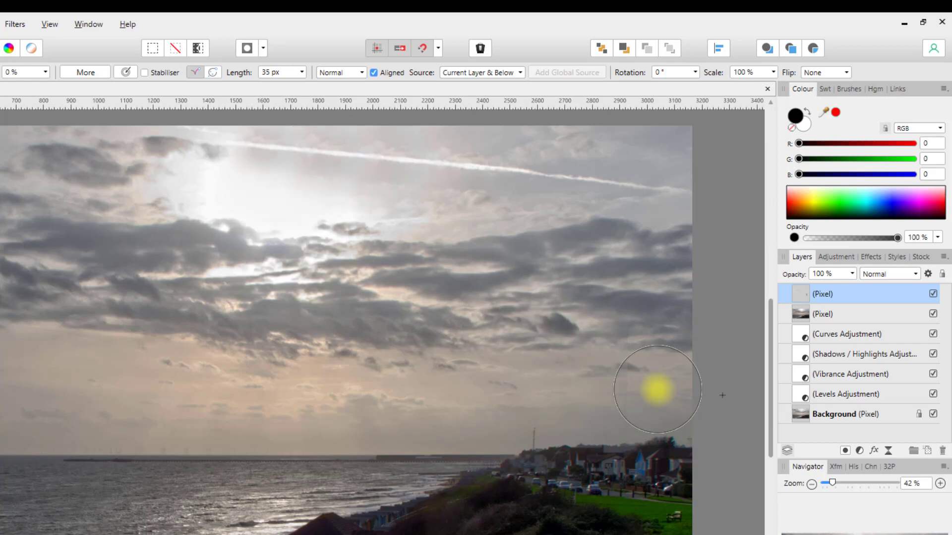
# On another new pixel layer, clone cloud texture from a fresh source across the bright sky
pyautogui.click(927, 452)
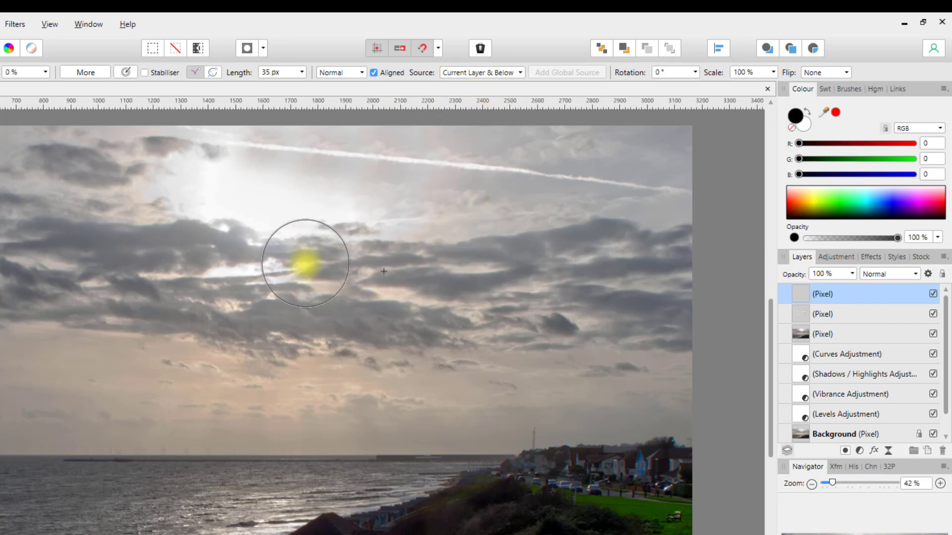
pyautogui.moveTo(300, 257)
pyautogui.mouseDown()
pyautogui.moveTo(219, 185)
pyautogui.moveTo(250, 220)
pyautogui.moveTo(219, 271)
pyautogui.moveTo(260, 334)
pyautogui.moveTo(246, 364)
pyautogui.moveTo(154, 235)
pyautogui.moveTo(125, 165)
pyautogui.moveTo(120, 180)
pyautogui.moveTo(101, 183)
pyautogui.moveTo(117, 168)
pyautogui.moveTo(205, 178)
pyautogui.moveTo(208, 170)
pyautogui.moveTo(229, 214)
pyautogui.moveTo(247, 212)
pyautogui.moveTo(244, 200)
pyautogui.moveTo(239, 232)
pyautogui.moveTo(156, 397)
pyautogui.moveTo(413, 356)
pyautogui.moveTo(402, 210)
pyautogui.mouseUp()
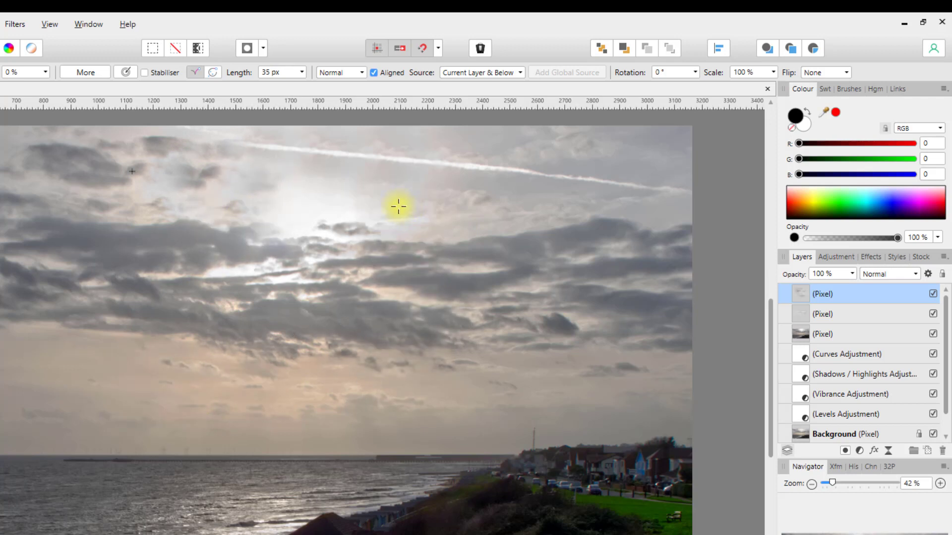
pyautogui.keyDown('alt'); pyautogui.click(398, 206); pyautogui.keyUp('alt')
pyautogui.moveTo(389, 213)
pyautogui.mouseDown()
pyautogui.moveTo(367, 218)
pyautogui.moveTo(309, 186)
pyautogui.moveTo(297, 198)
pyautogui.moveTo(309, 237)
pyautogui.moveTo(289, 259)
pyautogui.moveTo(308, 248)
pyautogui.moveTo(288, 218)
pyautogui.moveTo(303, 219)
pyautogui.moveTo(295, 206)
pyautogui.moveTo(310, 282)
pyautogui.moveTo(356, 322)
pyautogui.moveTo(236, 164)
pyautogui.moveTo(234, 139)
pyautogui.moveTo(243, 154)
pyautogui.moveTo(136, 246)
pyautogui.moveTo(15, 329)
pyautogui.moveTo(219, 415)
pyautogui.moveTo(487, 418)
pyautogui.moveTo(591, 374)
pyautogui.moveTo(555, 293)
pyautogui.moveTo(450, 231)
pyautogui.moveTo(362, 198)
pyautogui.moveTo(286, 180)
pyautogui.moveTo(228, 181)
pyautogui.moveTo(178, 206)
pyautogui.moveTo(159, 240)
pyautogui.moveTo(243, 339)
pyautogui.moveTo(422, 343)
pyautogui.moveTo(454, 320)
pyautogui.moveTo(450, 275)
pyautogui.moveTo(362, 213)
pyautogui.moveTo(368, 202)
pyautogui.moveTo(355, 185)
pyautogui.moveTo(530, 409)
pyautogui.moveTo(471, 233)
pyautogui.moveTo(284, 196)
pyautogui.moveTo(391, 319)
pyautogui.moveTo(267, 190)
pyautogui.moveTo(316, 242)
pyautogui.moveTo(276, 245)
pyautogui.moveTo(308, 276)
pyautogui.moveTo(314, 256)
pyautogui.moveTo(334, 271)
pyautogui.moveTo(346, 322)
pyautogui.moveTo(407, 348)
pyautogui.moveTo(468, 270)
pyautogui.moveTo(357, 157)
pyautogui.moveTo(482, 310)
pyautogui.moveTo(577, 290)
pyautogui.mouseUp()
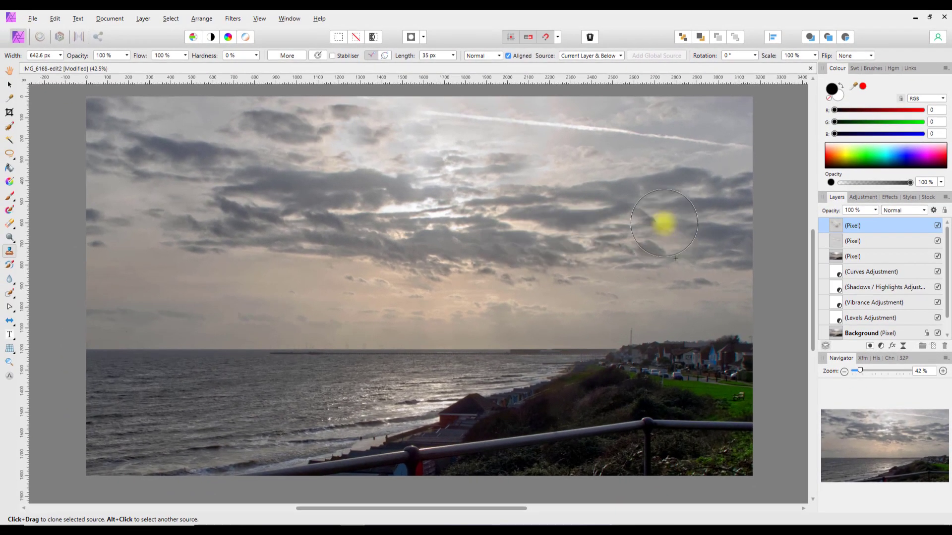
pyautogui.moveTo(664, 223); pyautogui.dragTo(893, 233)
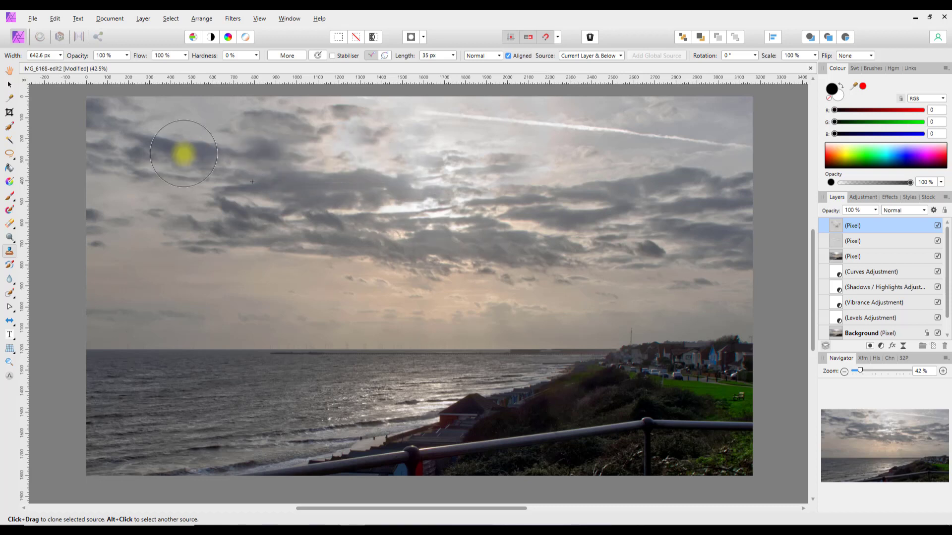
# Rotate the top cloud layer about 180° and shift it up-left over the sunlit glare
pyautogui.click(10, 84)
pyautogui.moveTo(446, 154); pyautogui.dragTo(448, 173)
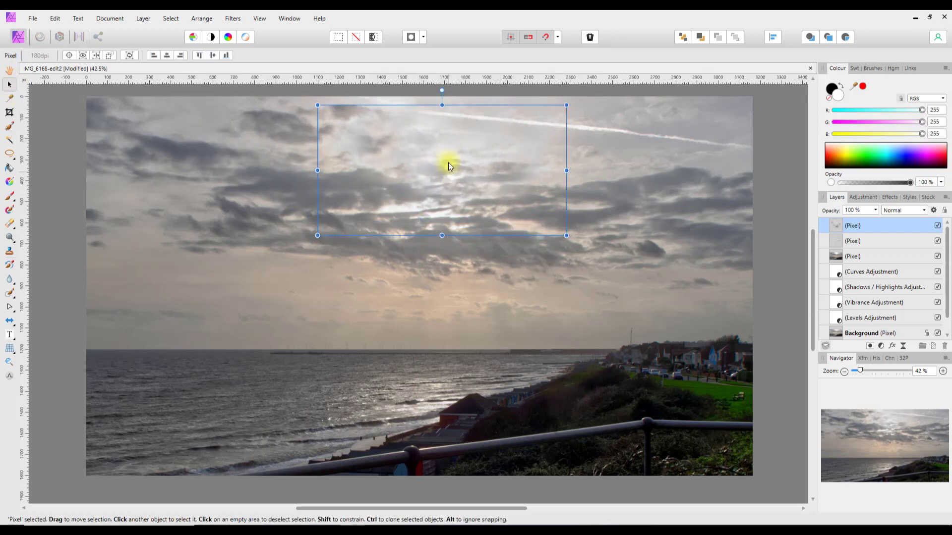
pyautogui.moveTo(441, 90); pyautogui.dragTo(445, 222)
pyautogui.moveTo(447, 177); pyautogui.dragTo(427, 152)
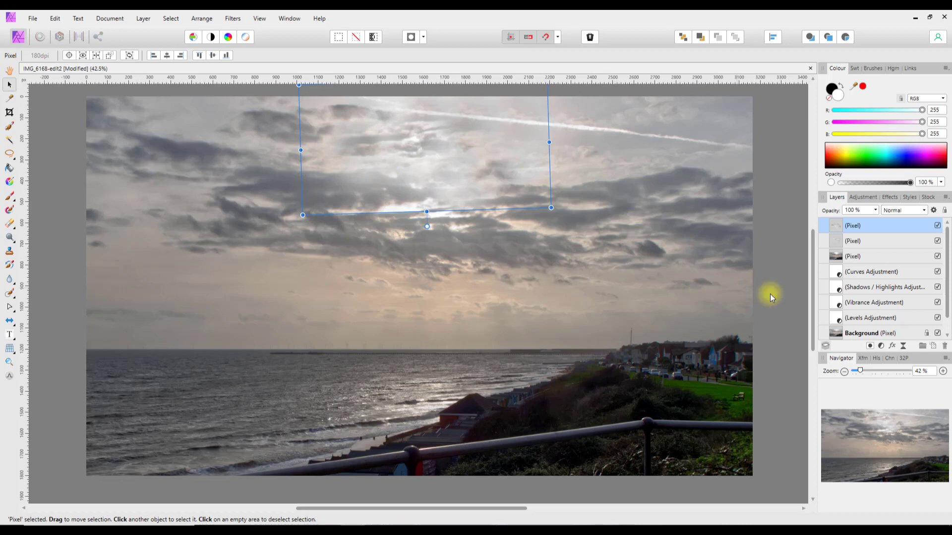
pyautogui.moveTo(813, 252); pyautogui.dragTo(814, 239)
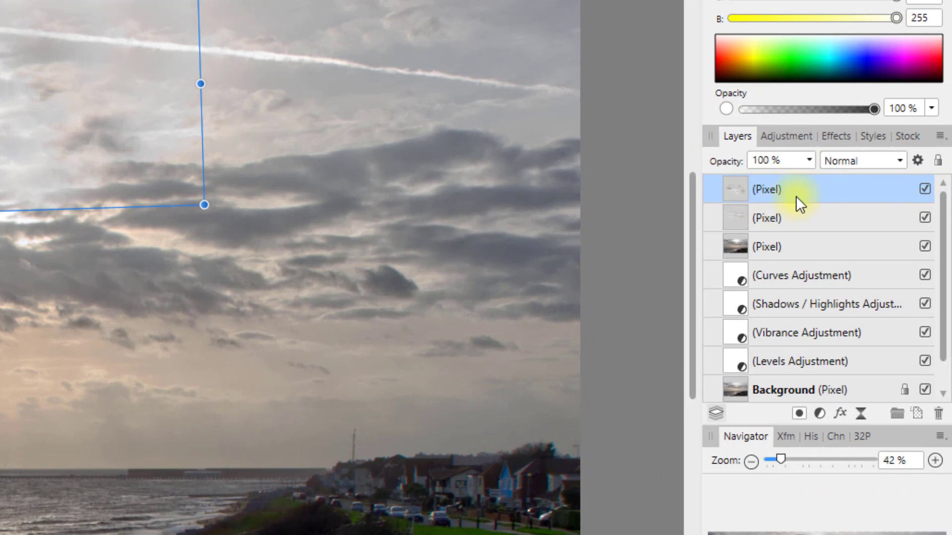
# Shape the cloud layer's Source Layer blend range into a V with a lowered bright end
pyautogui.click(917, 159)
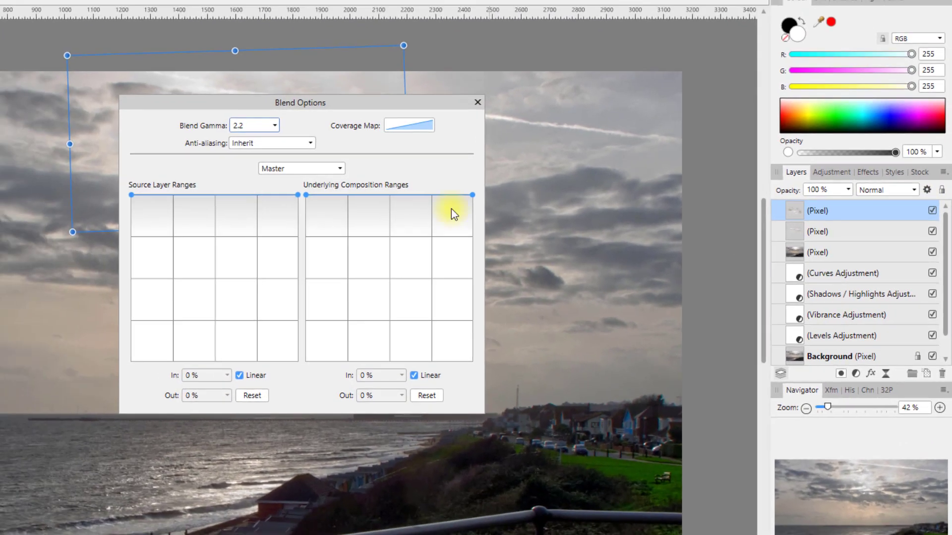
pyautogui.moveTo(391, 106); pyautogui.dragTo(699, 45)
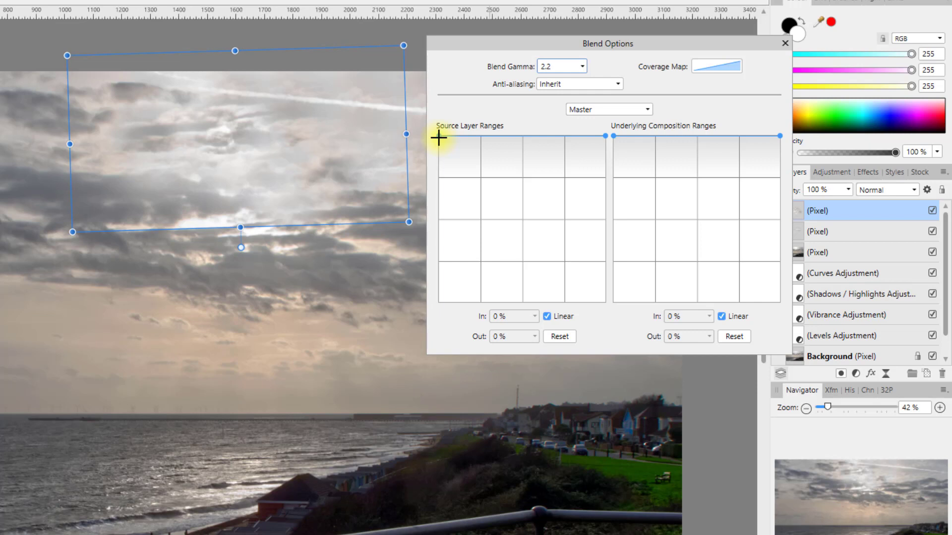
pyautogui.moveTo(439, 138)
pyautogui.mouseDown()
pyautogui.moveTo(433, 296)
pyautogui.moveTo(436, 197)
pyautogui.moveTo(466, 298)
pyautogui.moveTo(501, 261)
pyautogui.moveTo(463, 250)
pyautogui.moveTo(437, 275)
pyautogui.moveTo(436, 293)
pyautogui.moveTo(437, 136)
pyautogui.mouseUp()
pyautogui.moveTo(607, 135)
pyautogui.mouseDown()
pyautogui.moveTo(594, 266)
pyautogui.moveTo(595, 147)
pyautogui.moveTo(604, 136)
pyautogui.mouseUp()
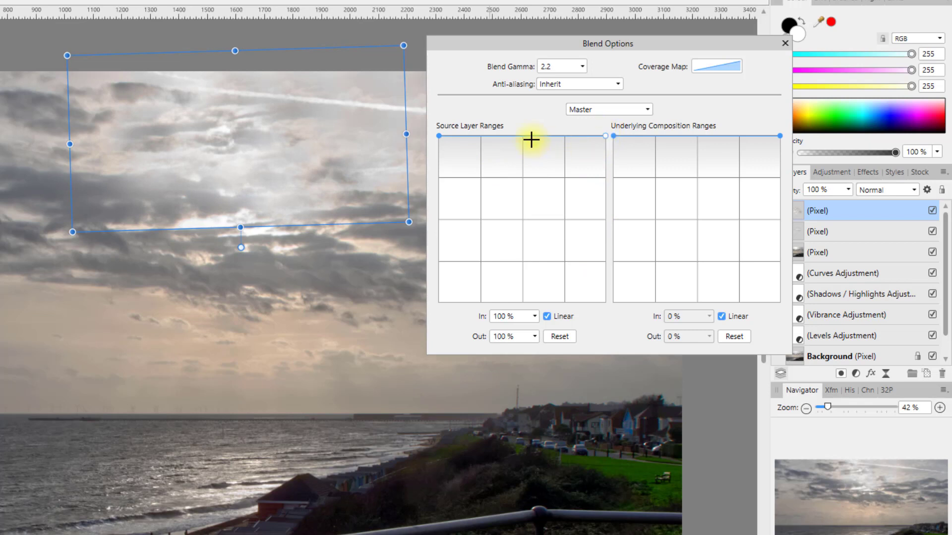
pyautogui.moveTo(521, 136)
pyautogui.mouseDown()
pyautogui.moveTo(529, 263)
pyautogui.moveTo(501, 222)
pyautogui.moveTo(477, 248)
pyautogui.moveTo(544, 265)
pyautogui.moveTo(513, 174)
pyautogui.moveTo(522, 134)
pyautogui.mouseUp()
# Bend the Underlying Composition range curve to start at 4% in, 74.9% out, then close Blend Options
pyautogui.moveTo(616, 135); pyautogui.dragTo(724, 266)
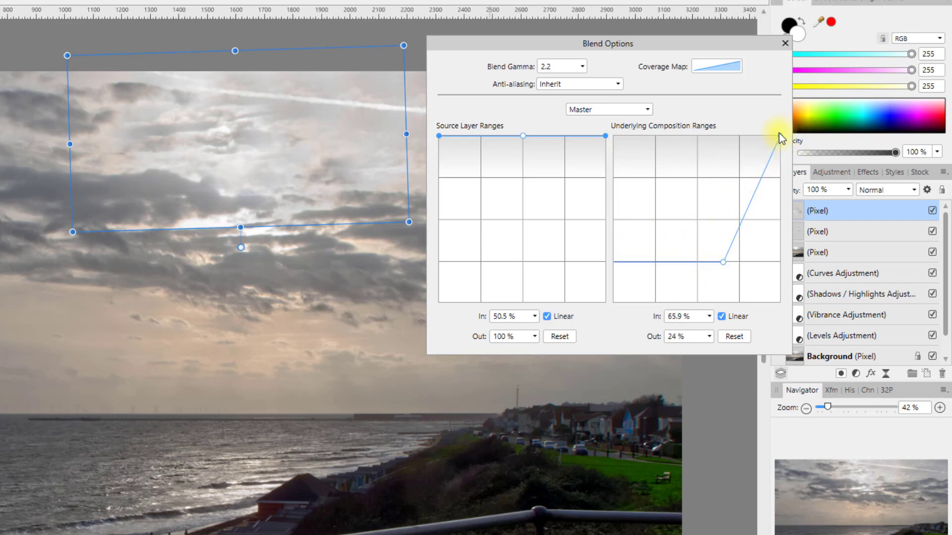
pyautogui.moveTo(778, 134)
pyautogui.mouseDown()
pyautogui.moveTo(786, 195)
pyautogui.moveTo(739, 142)
pyautogui.moveTo(683, 122)
pyautogui.moveTo(730, 137)
pyautogui.moveTo(780, 136)
pyautogui.mouseUp()
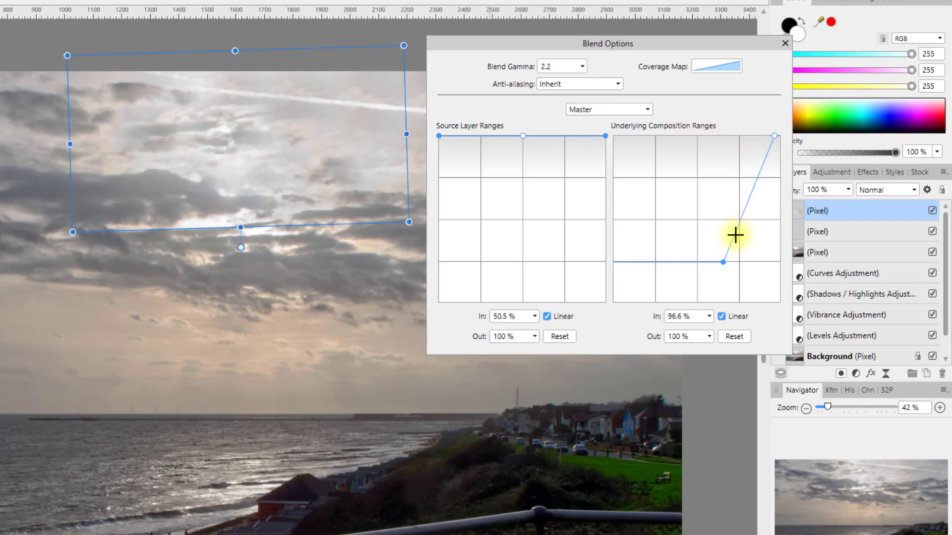
pyautogui.moveTo(718, 261); pyautogui.dragTo(620, 178)
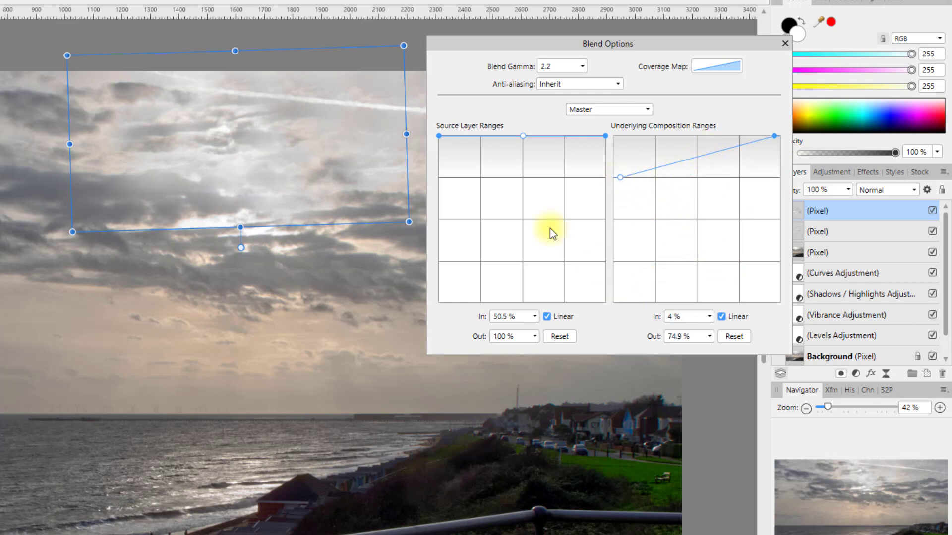
pyautogui.click(786, 42)
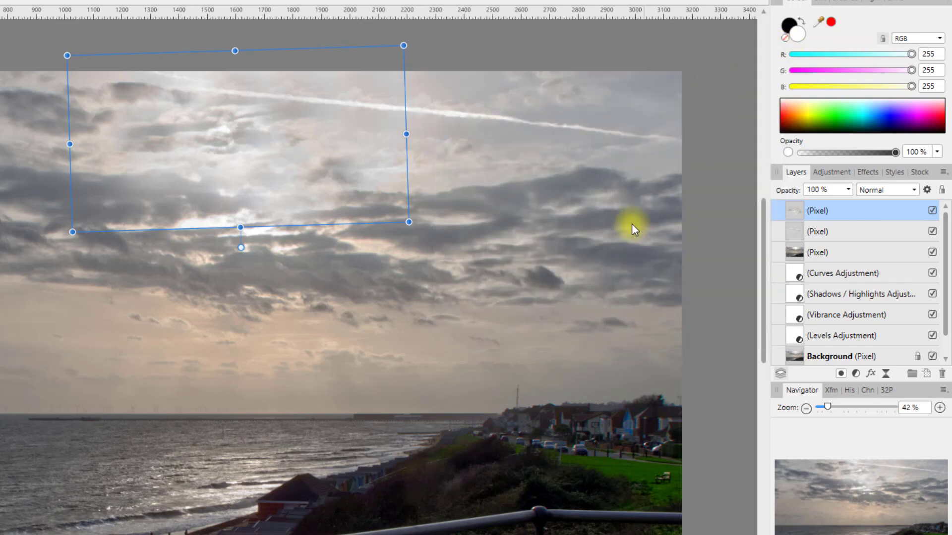
pyautogui.click(715, 64)
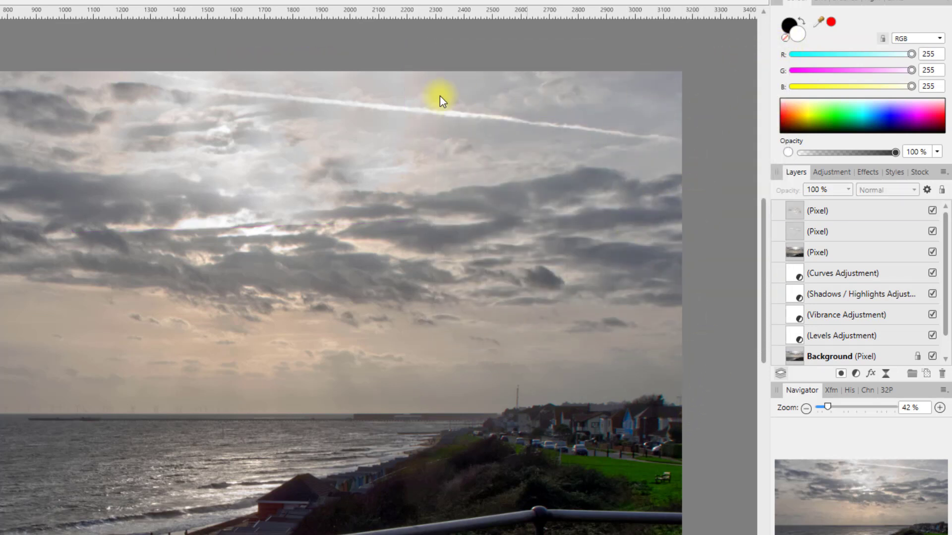